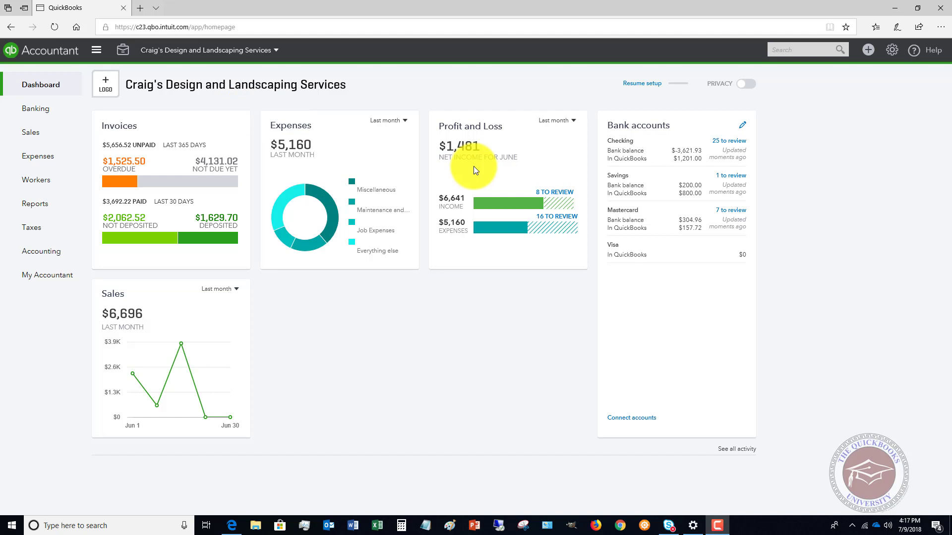
Turn on Track classes in Advanced settings, assigning classes to each row in a transaction
left_click(891, 50)
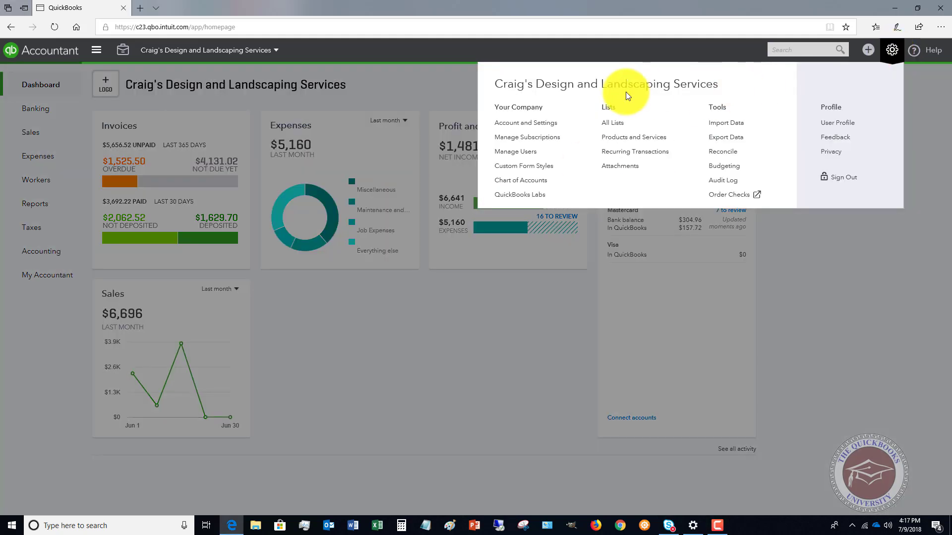
left_click(523, 127)
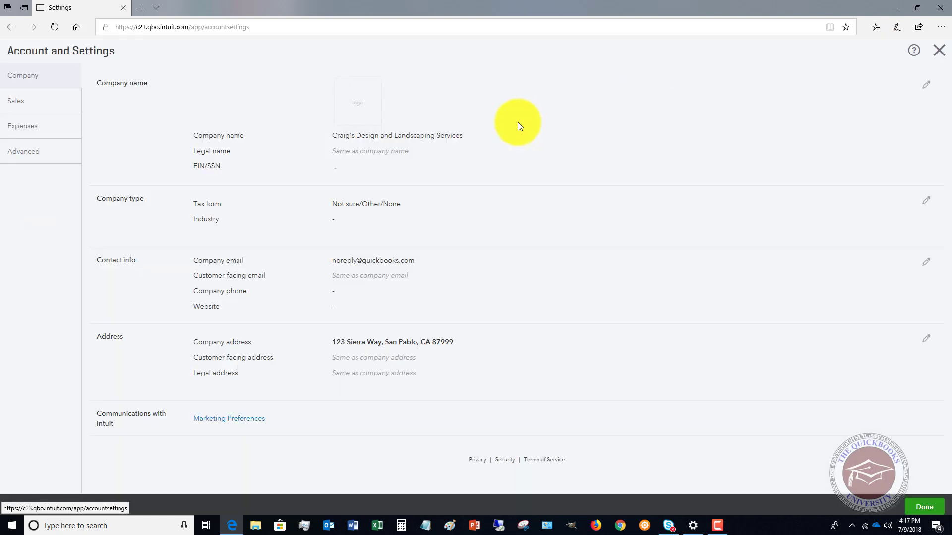
left_click(32, 156)
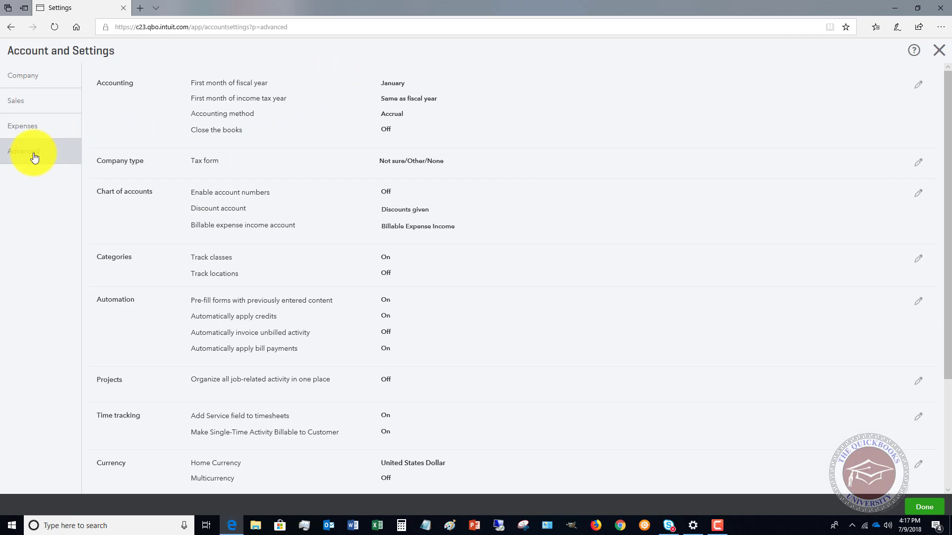
left_click(219, 263)
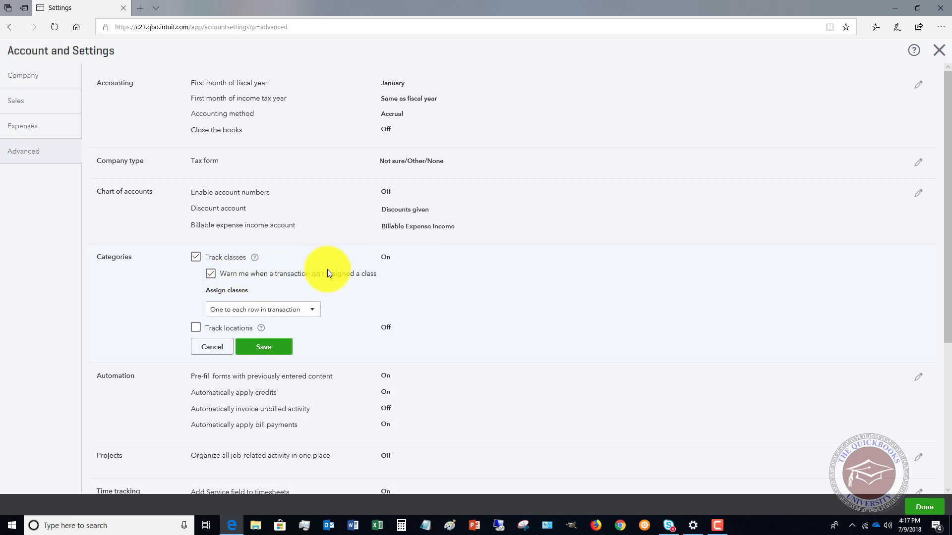
left_click(317, 312)
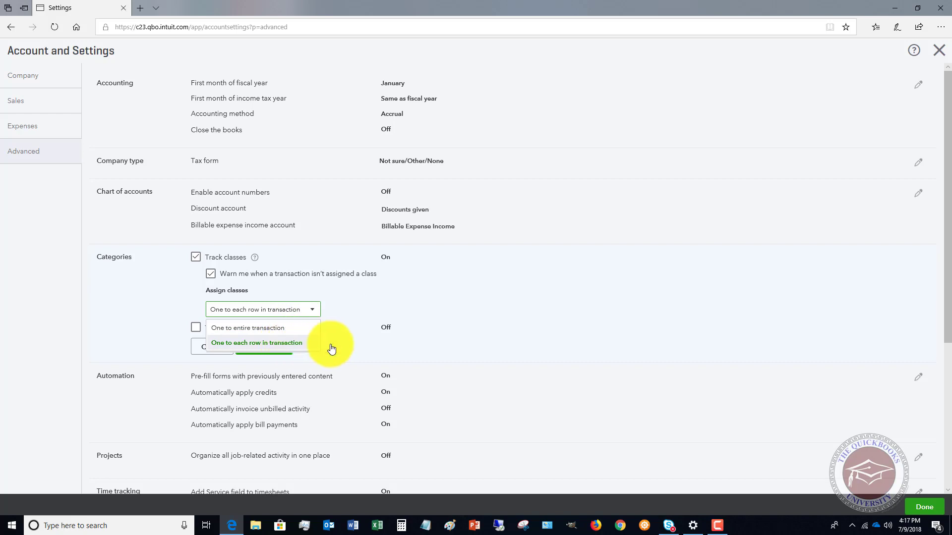
left_click(289, 347)
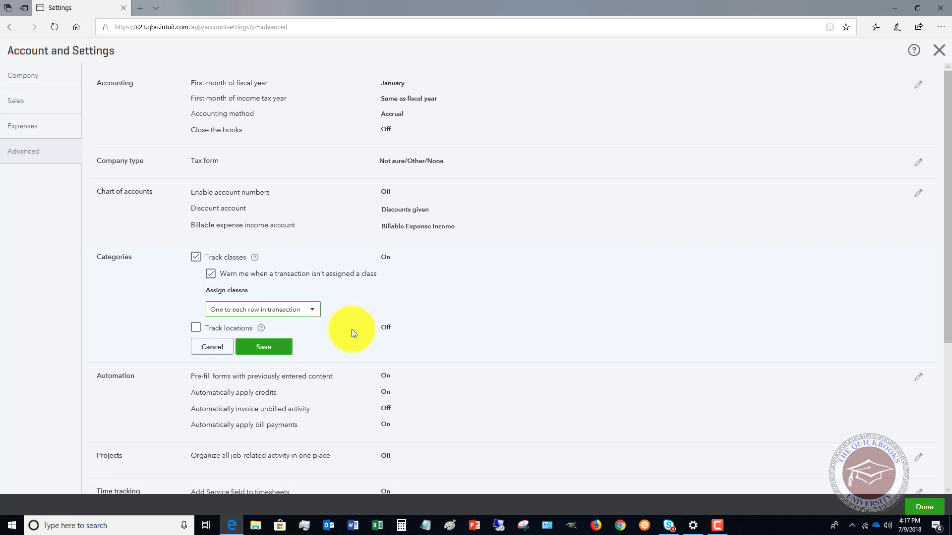
left_click(257, 346)
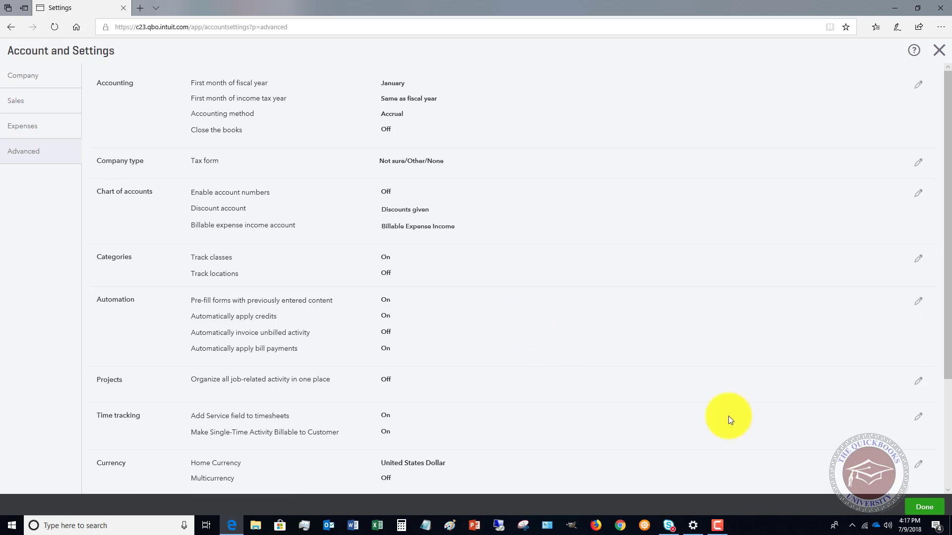
Start a new invoice for customer Dukes Basketball Camp
left_click(918, 510)
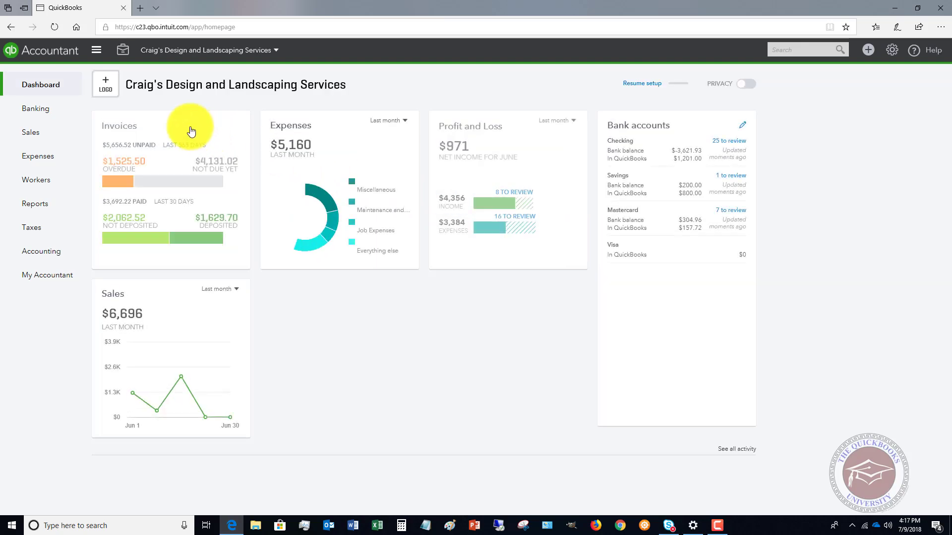
left_click(27, 132)
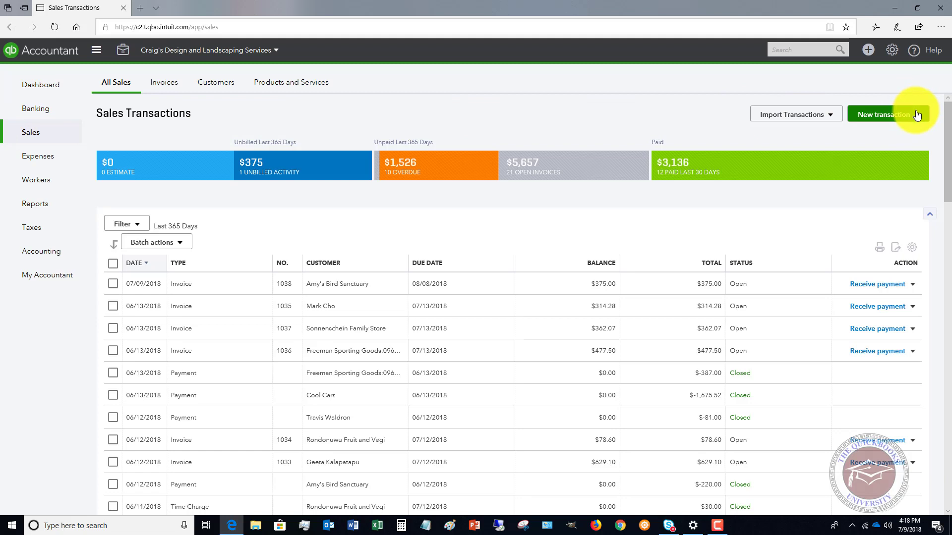
left_click(892, 114)
left_click(873, 133)
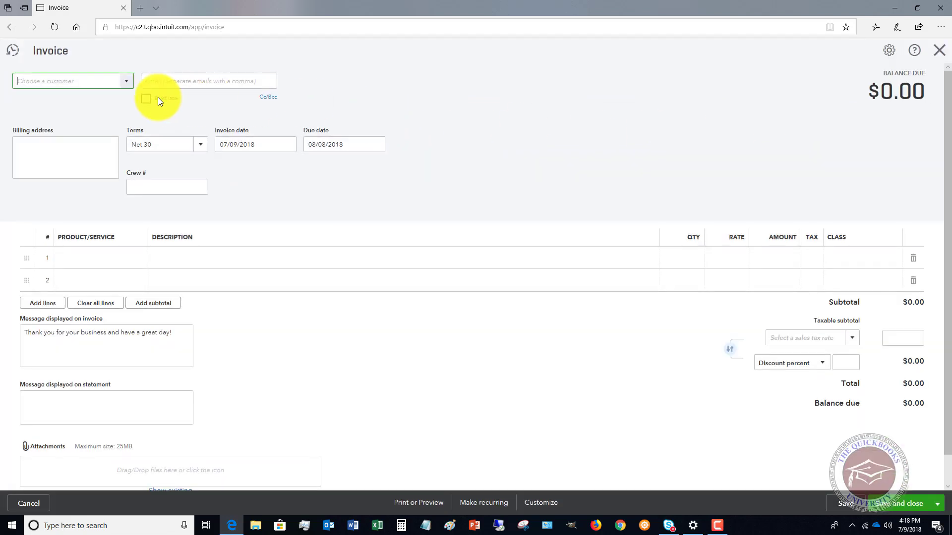
left_click(128, 80)
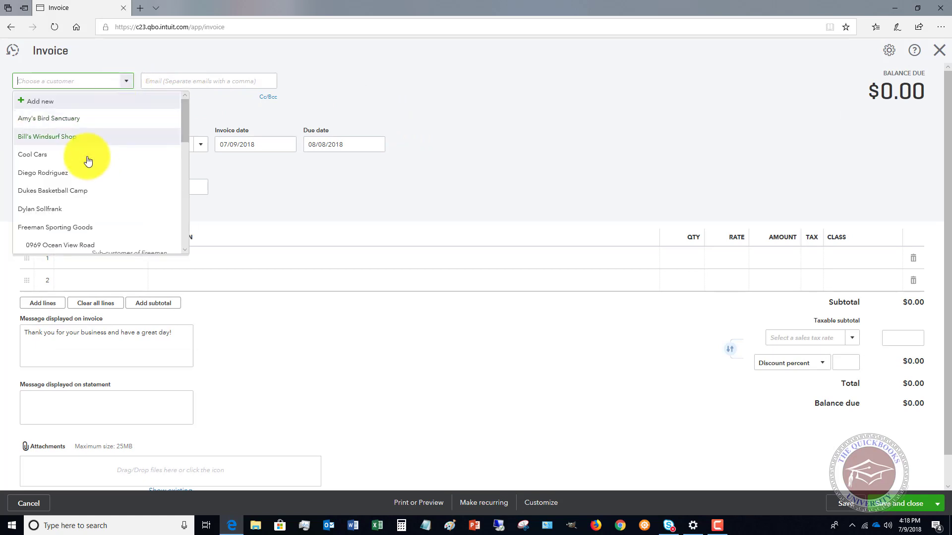
left_click(60, 195)
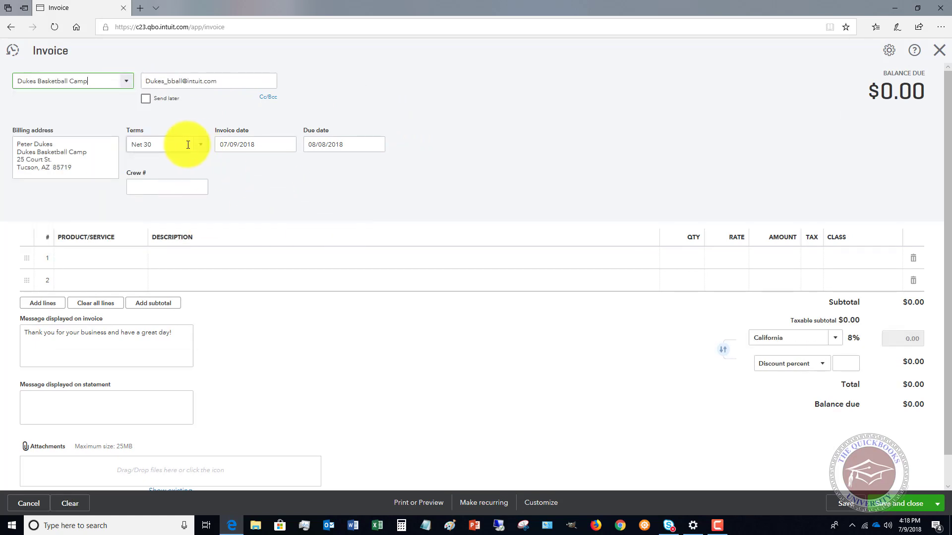
Add 50 of the Design service in class New Construction and save the $3,750.00 invoice
left_click(143, 260)
left_click(143, 260)
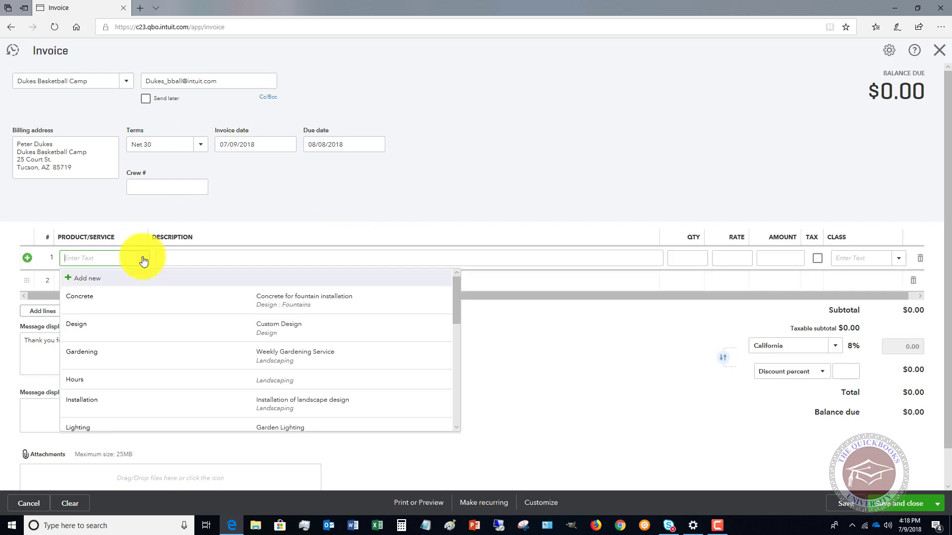
left_click(99, 328)
left_click(697, 255)
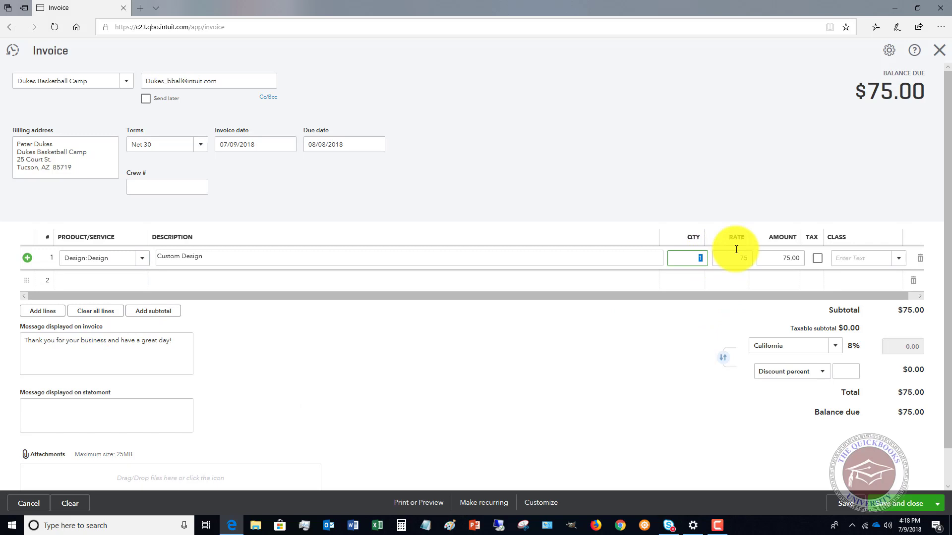
type("50")
left_click(869, 257)
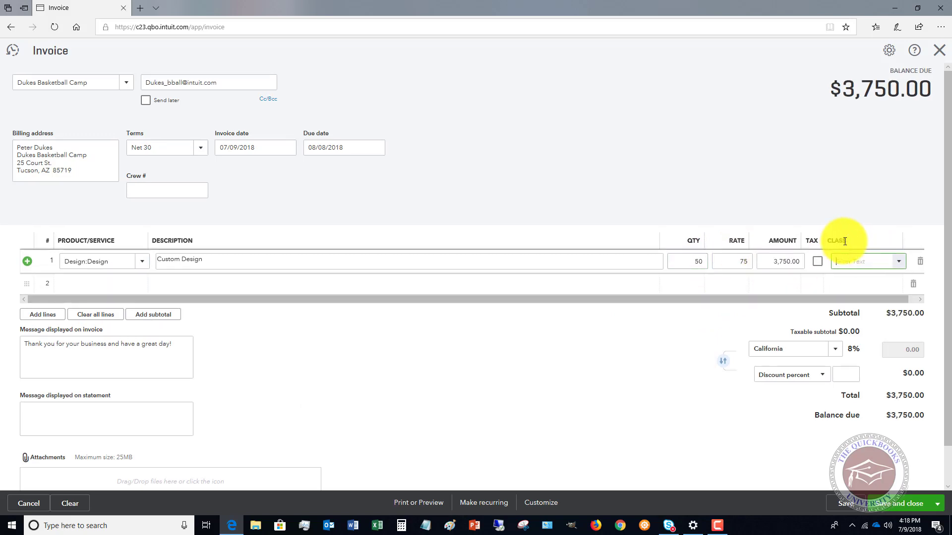
left_click(899, 264)
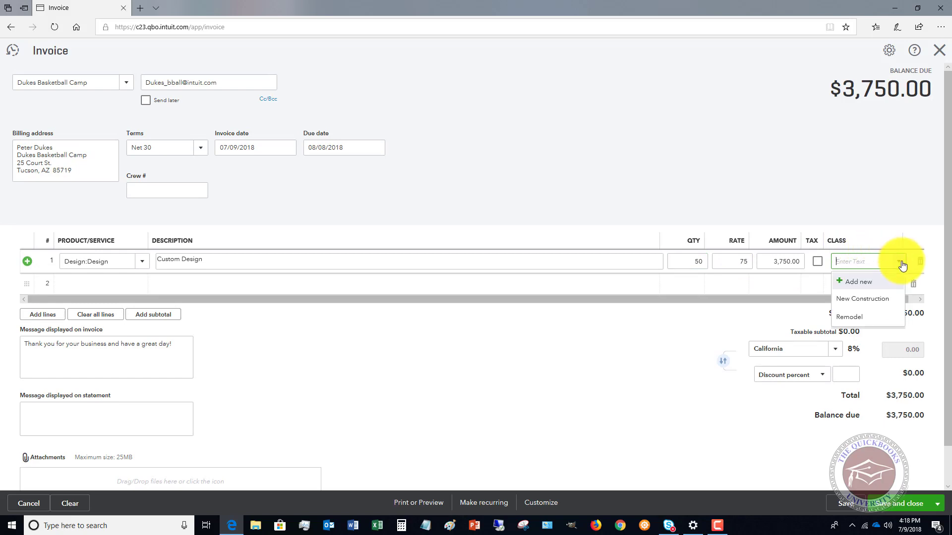
left_click(865, 300)
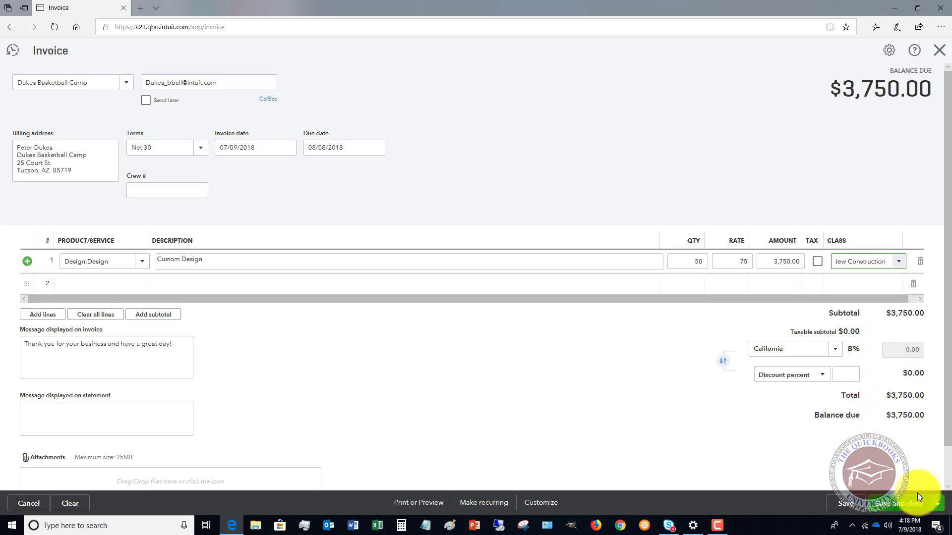
left_click(905, 505)
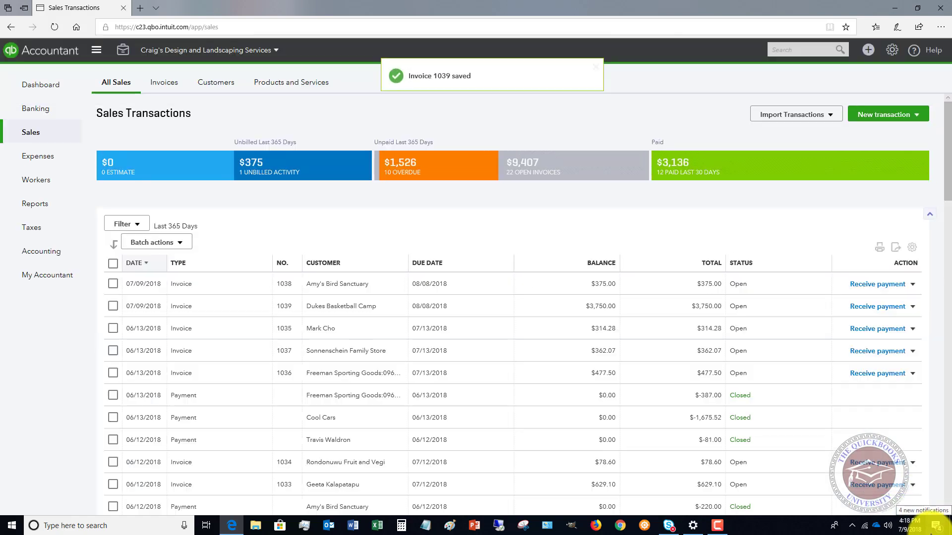
Start a new bill from the computers vendor
left_click(33, 158)
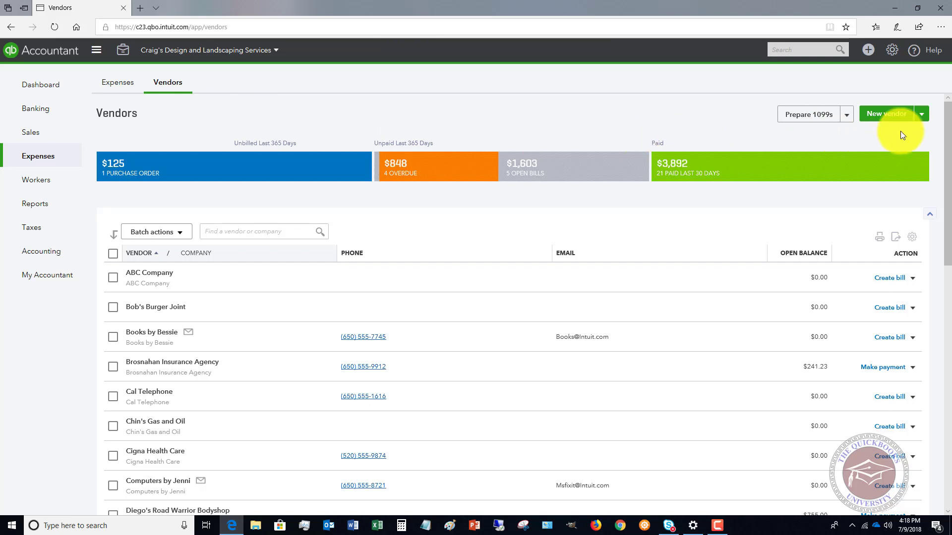
left_click(923, 118)
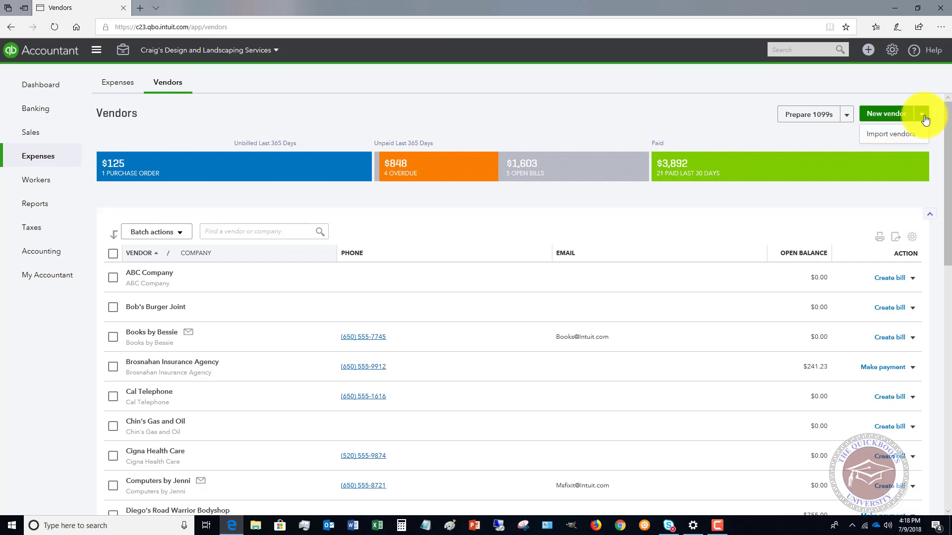
left_click(372, 115)
left_click(124, 85)
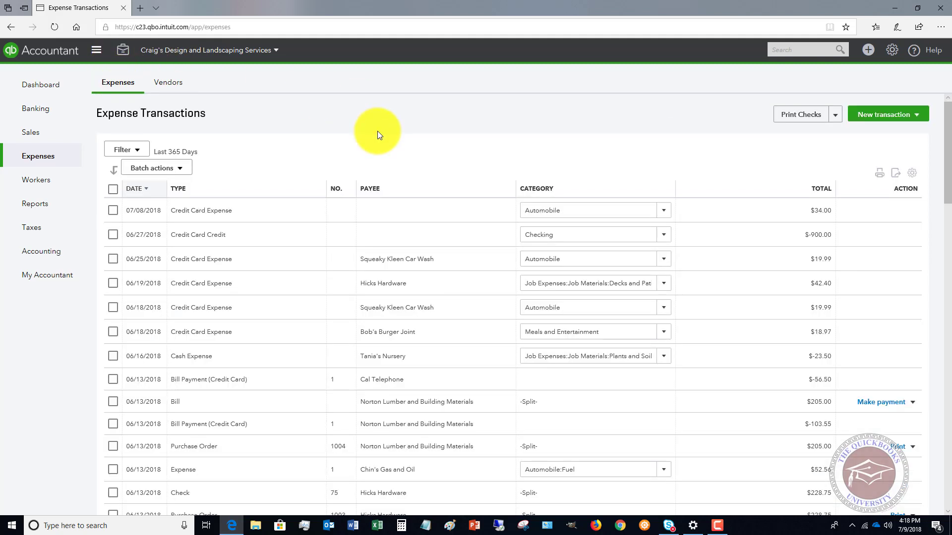
left_click(917, 119)
left_click(867, 132)
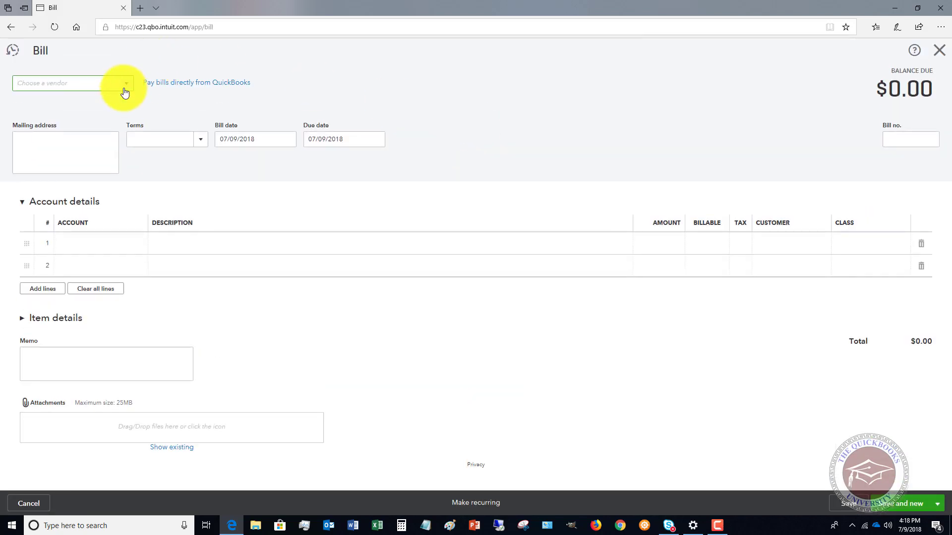
left_click(127, 84)
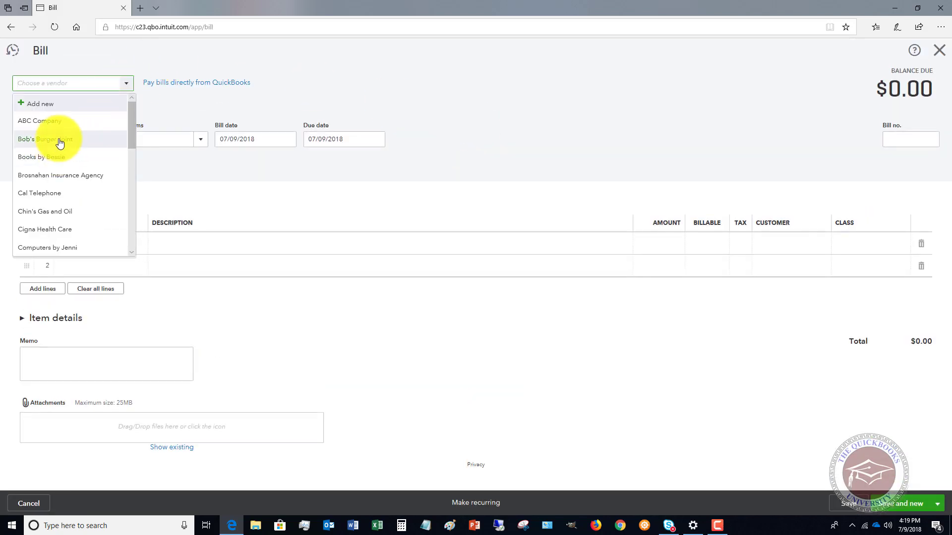
left_click(48, 248)
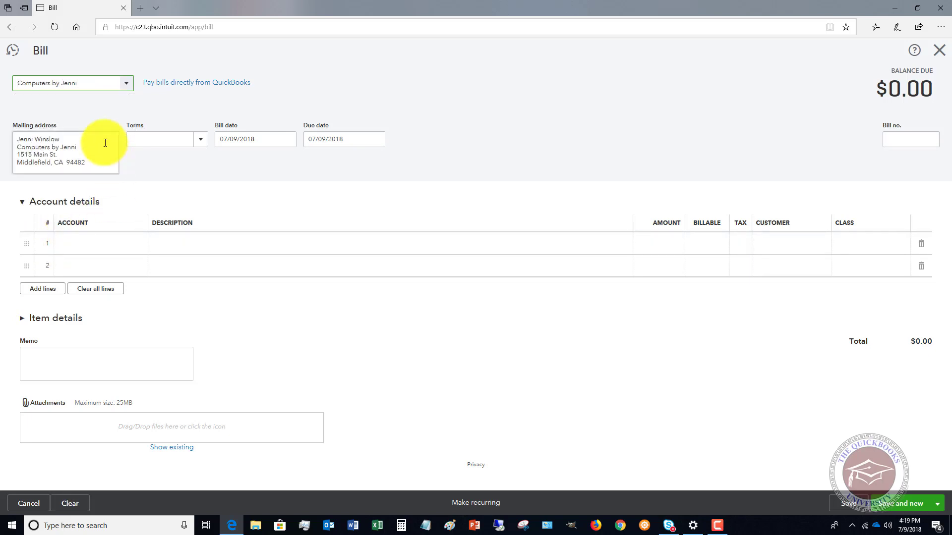
Charge $150 to Commissions & fees for Dukes Basketball Camp, class New Construction, and save the bill
left_click(129, 250)
left_click(142, 246)
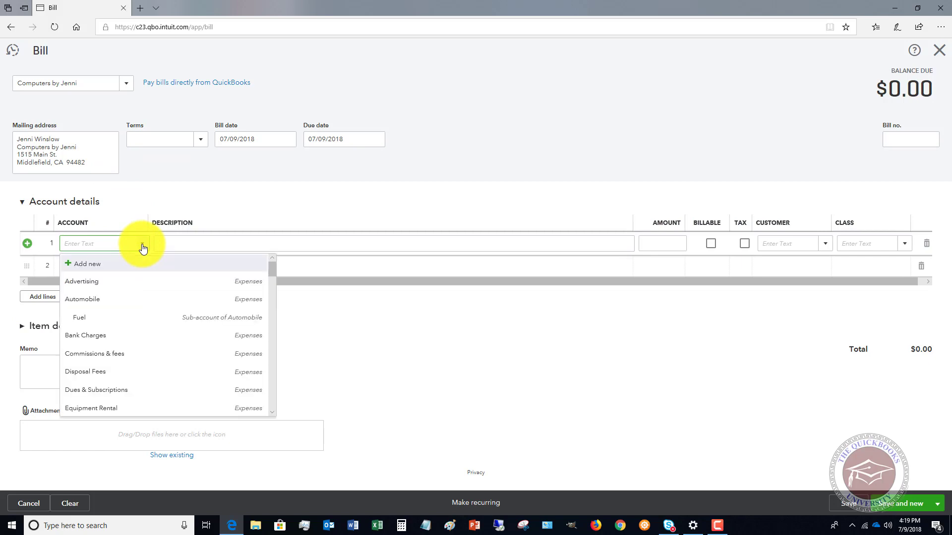
left_click(111, 360)
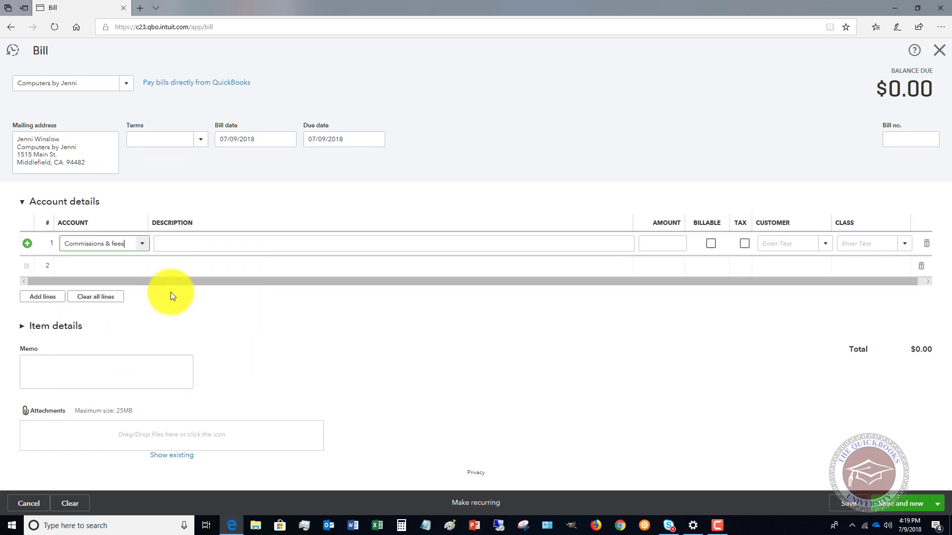
left_click(663, 243)
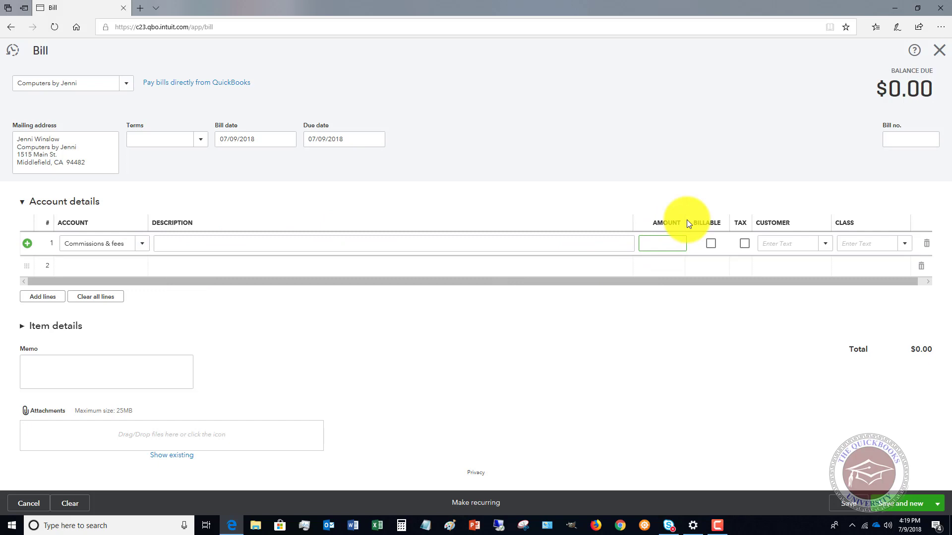
type("150")
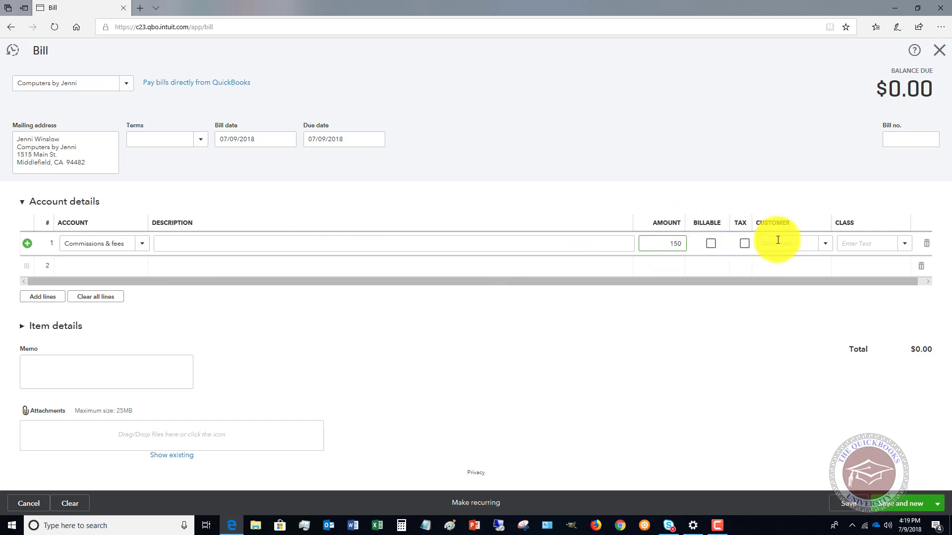
left_click(824, 245)
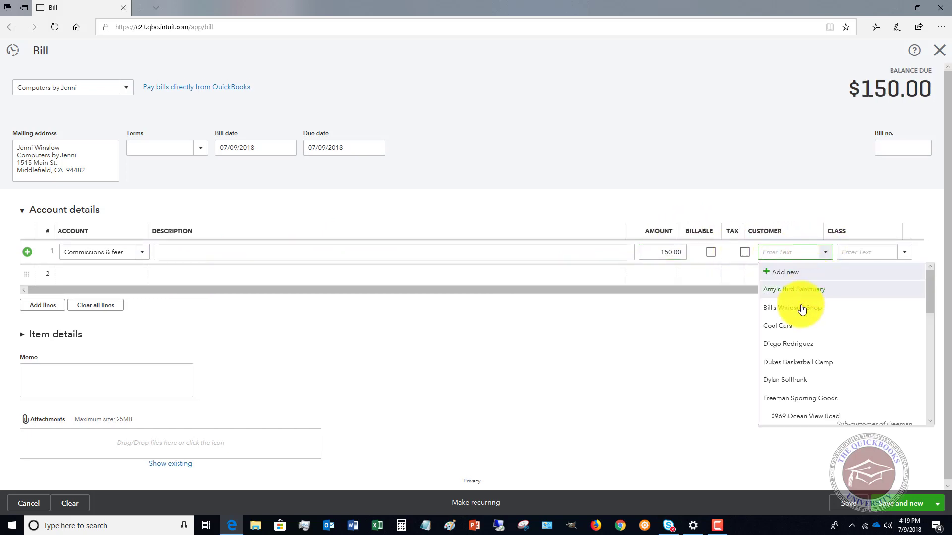
left_click(792, 369)
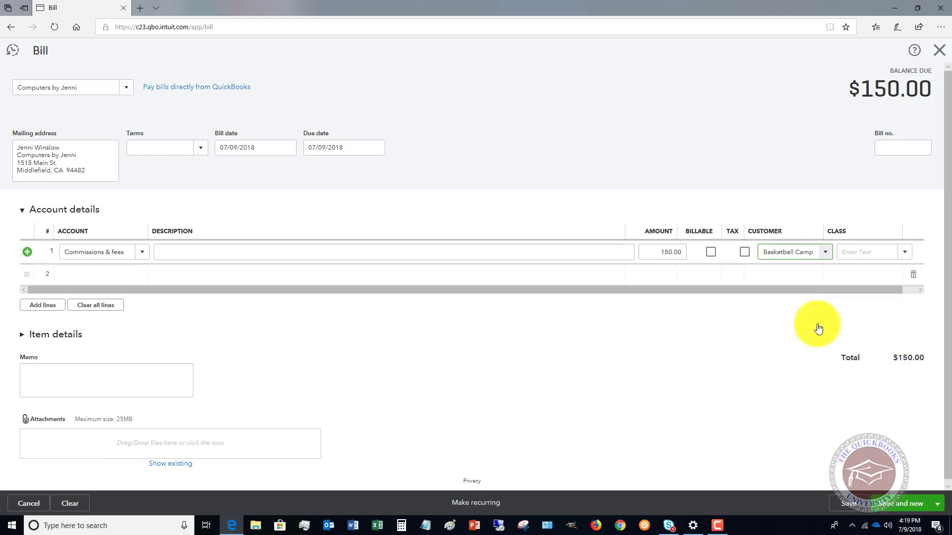
left_click(904, 253)
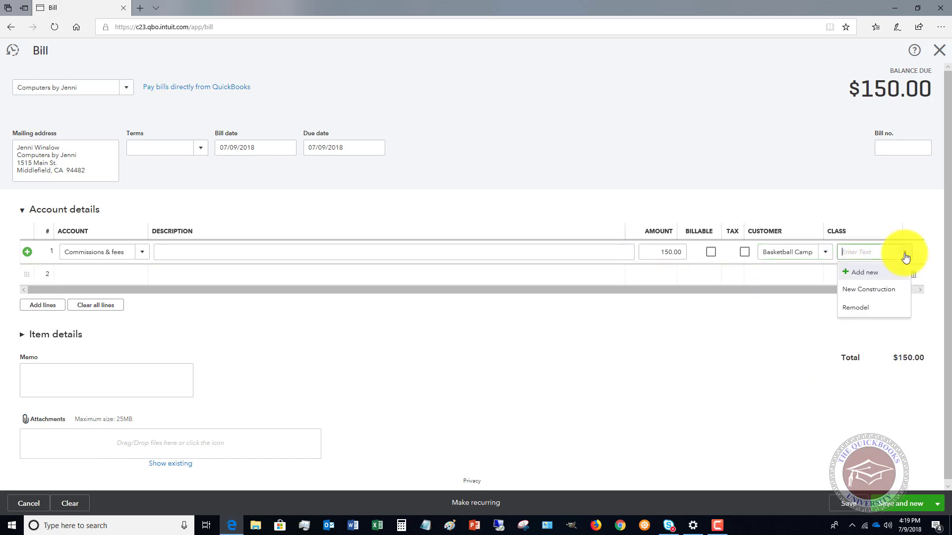
left_click(870, 290)
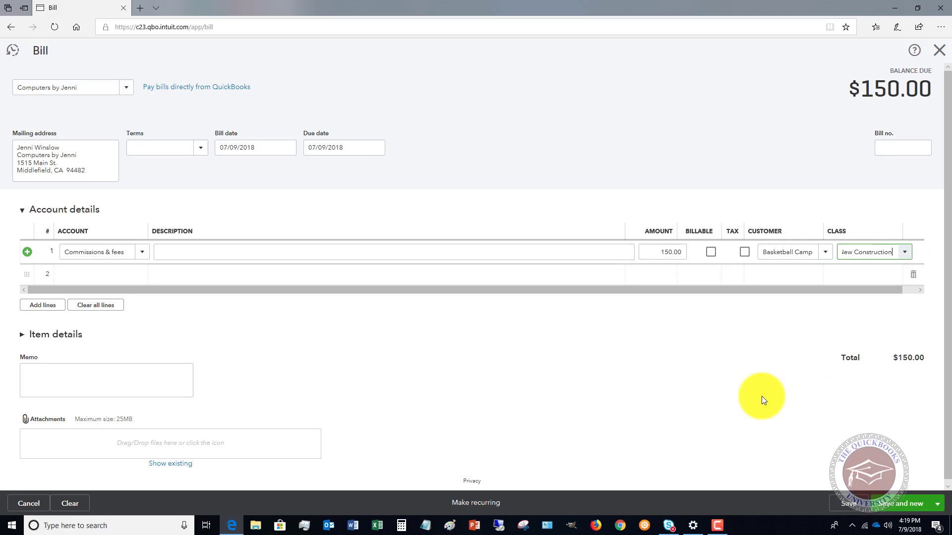
left_click(918, 496)
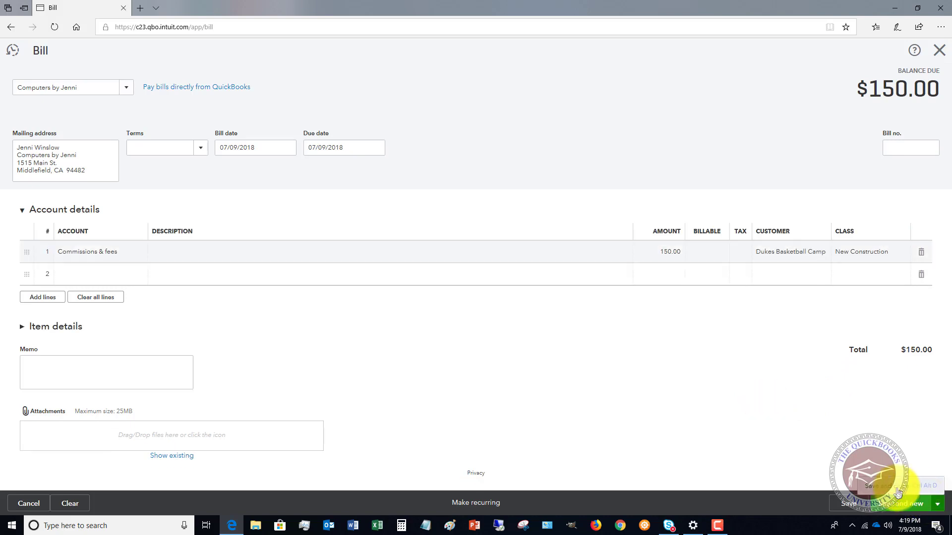
left_click(892, 488)
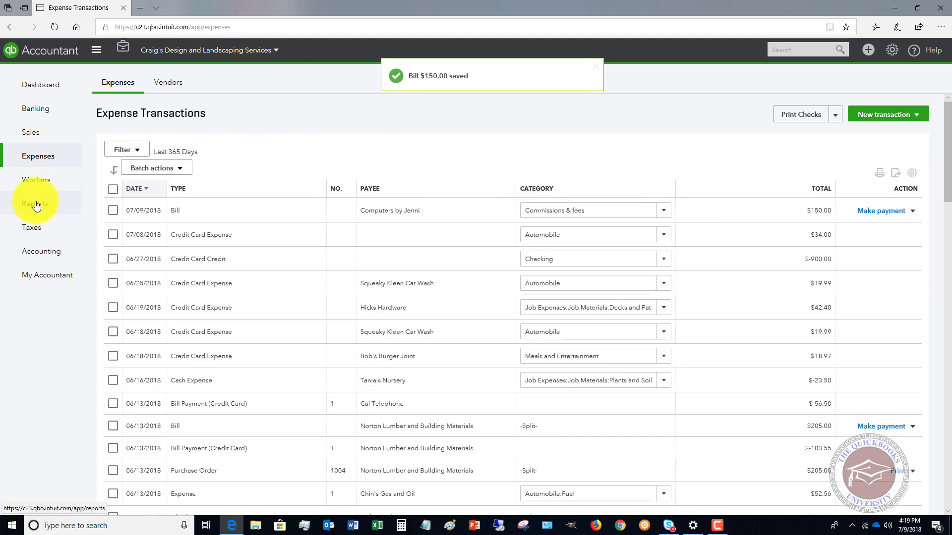
Open Profit and Loss by Class and review New Construction's $3,750 income, $150 expenses, $3,600 net income
left_click(36, 204)
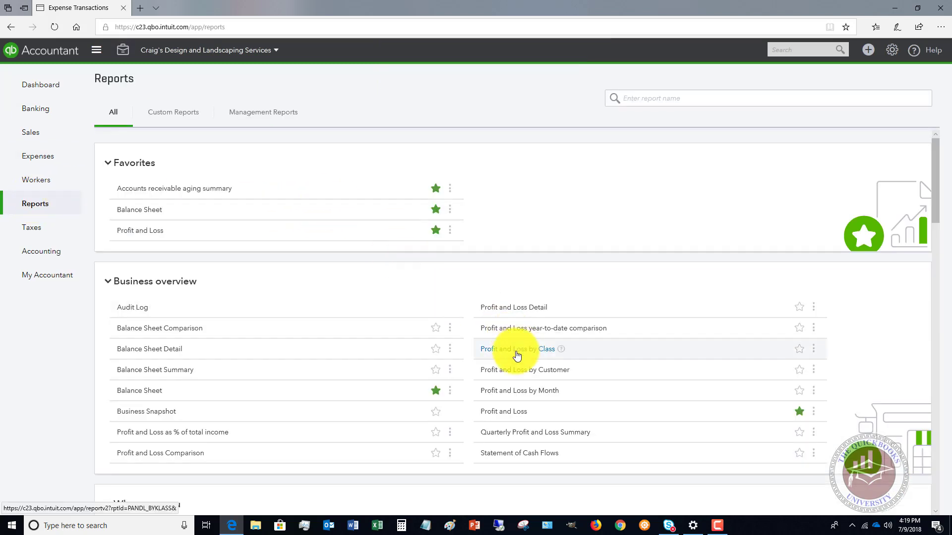
left_click(526, 354)
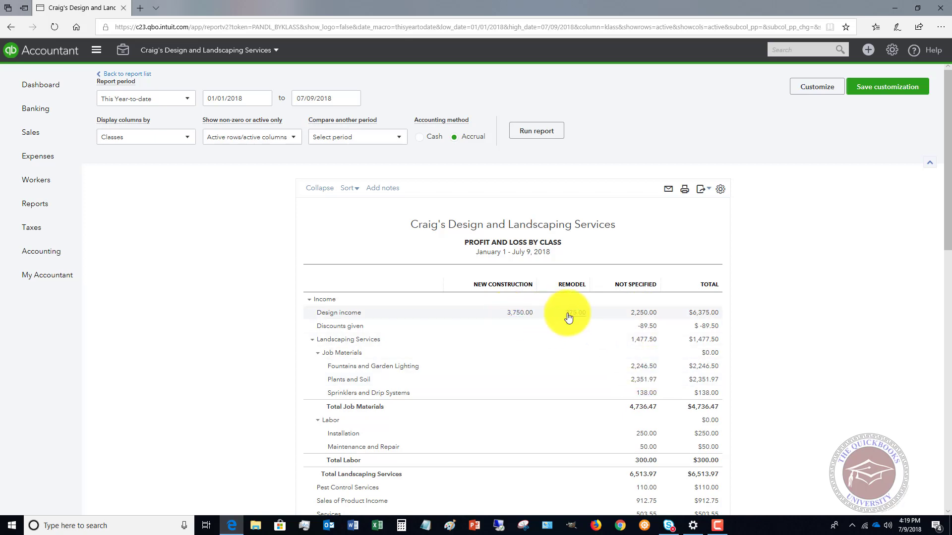
scroll(570, 313, "down", 3)
scroll(570, 312, "down", 5)
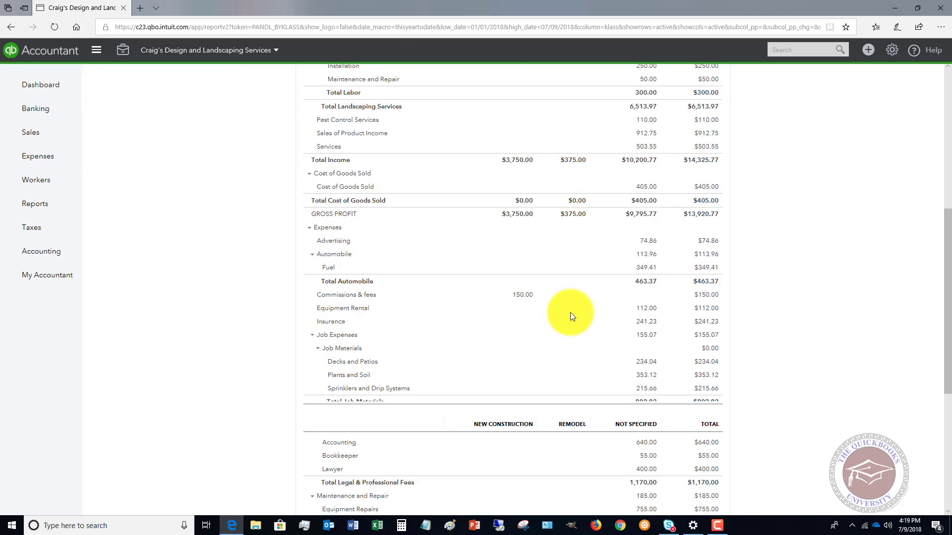
scroll(570, 312, "up", 5)
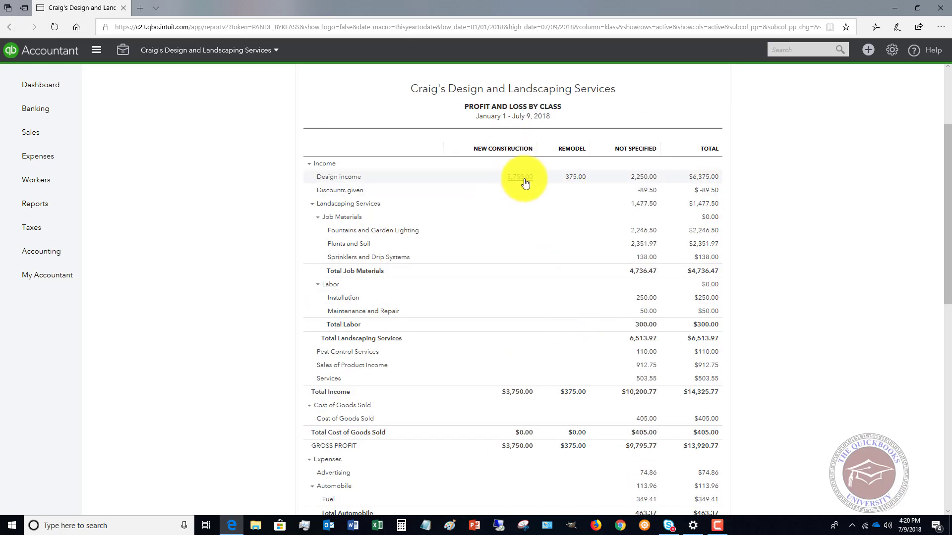
scroll(525, 184, "down", 5)
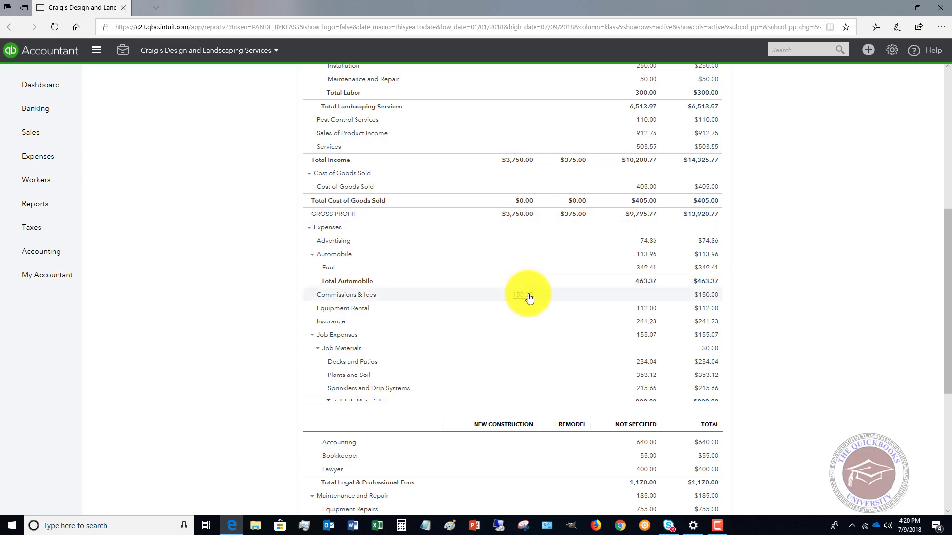
scroll(529, 296, "down", 6)
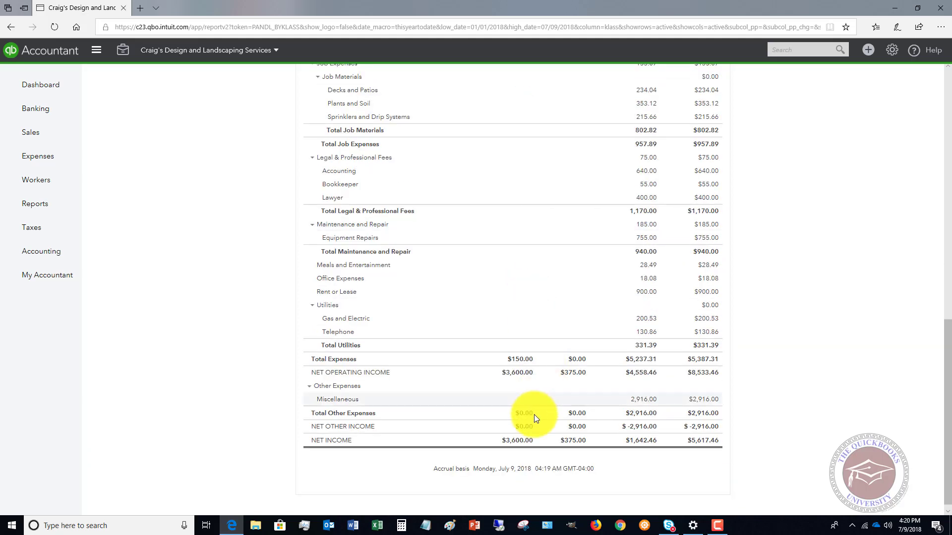
scroll(594, 346, "up", 4)
scroll(594, 344, "up", 7)
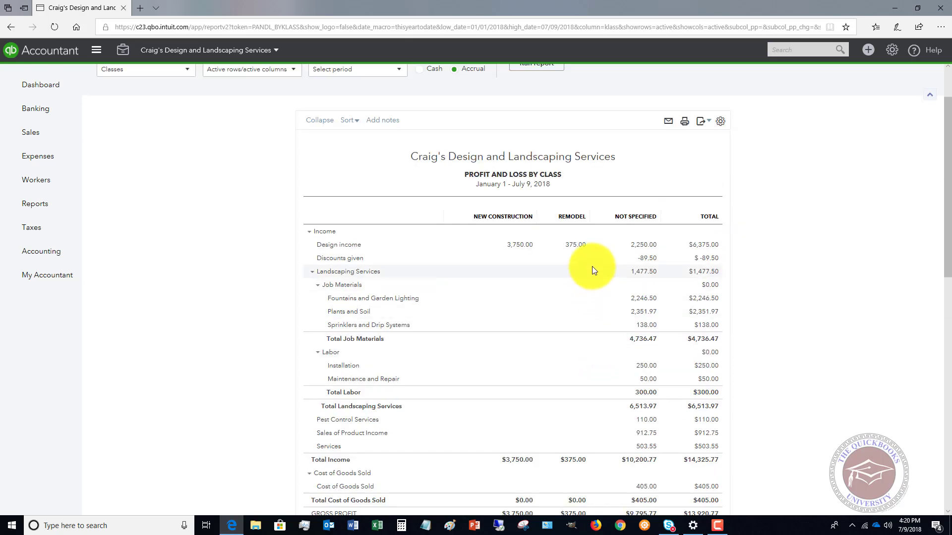